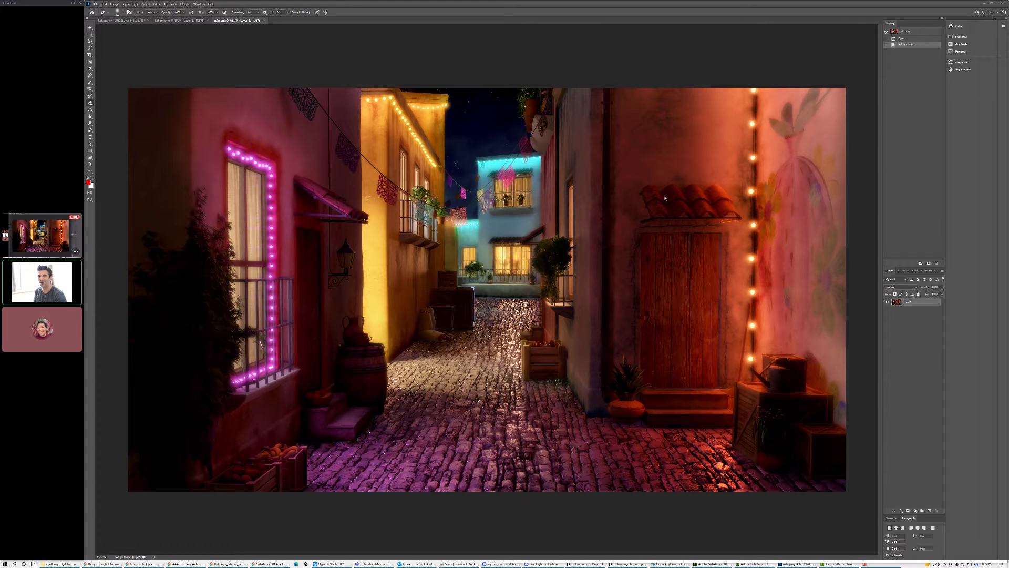
# - Glance at the ballerina image, then test-erase a cobblestone patch in the alley scene and undo it
pyautogui.moveTo(27, 552)
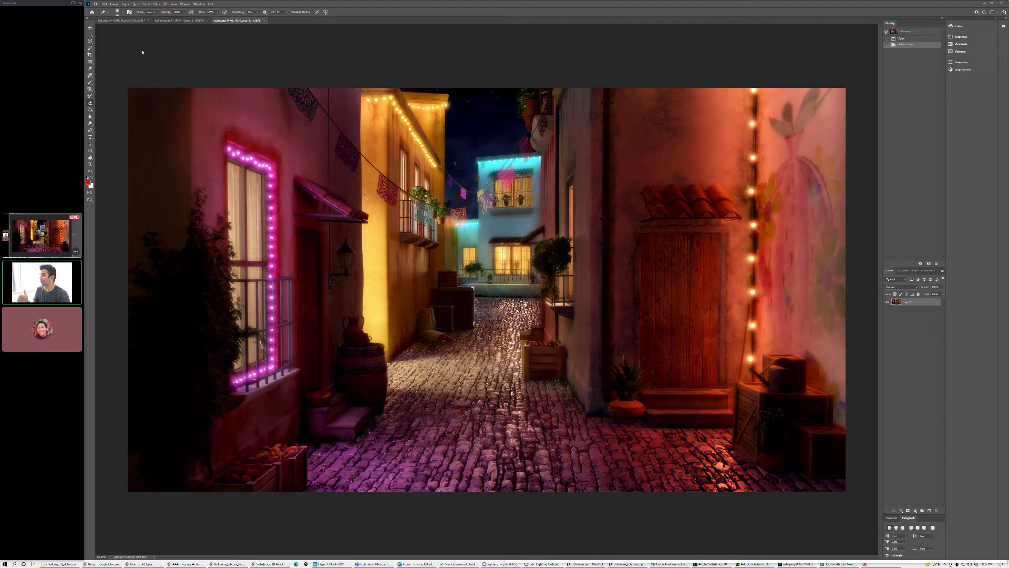
pyautogui.click(124, 20)
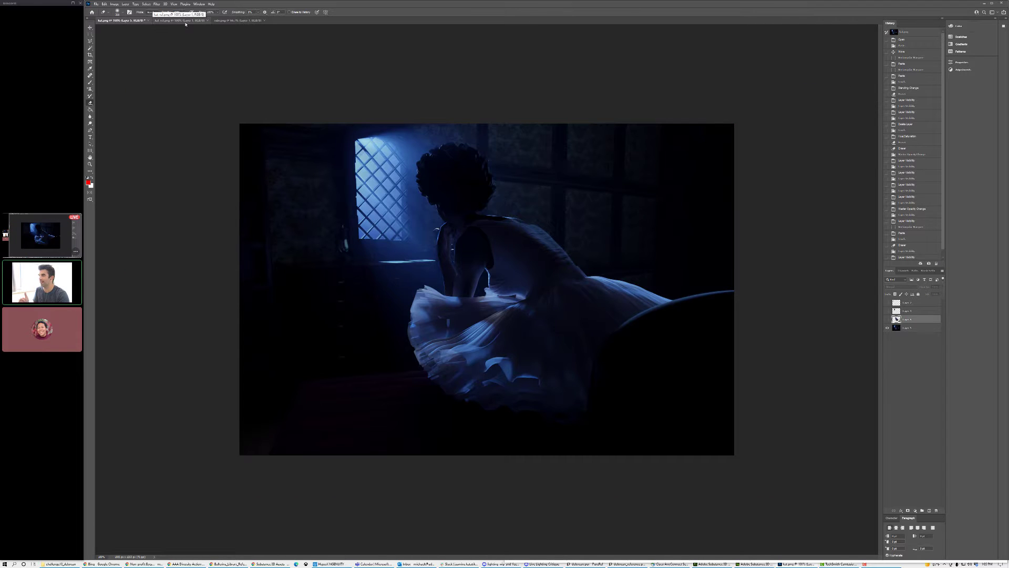
pyautogui.click(238, 21)
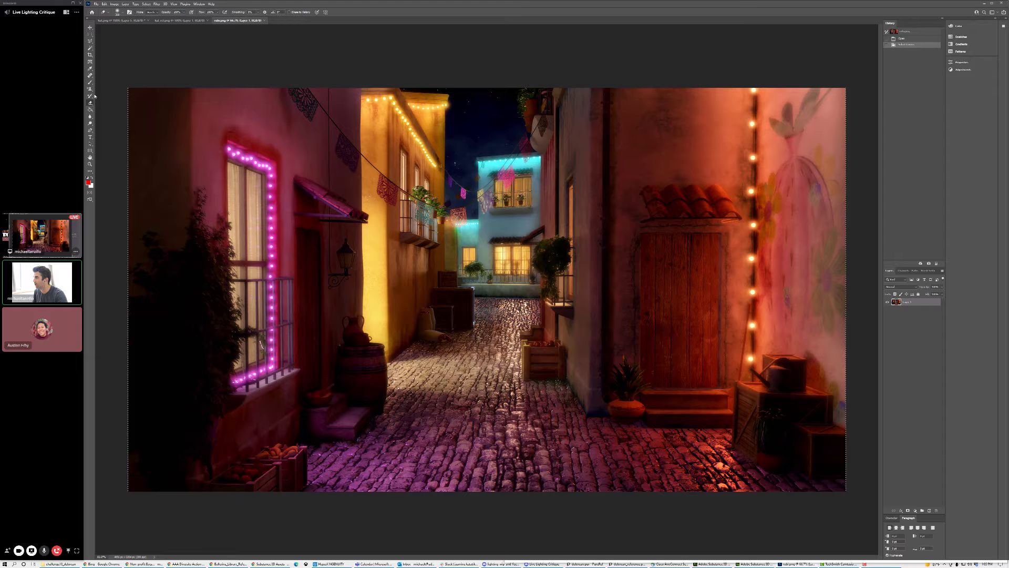
pyautogui.moveTo(569, 398)
pyautogui.mouseDown()
pyautogui.moveTo(563, 383)
pyautogui.moveTo(565, 394)
pyautogui.mouseUp()
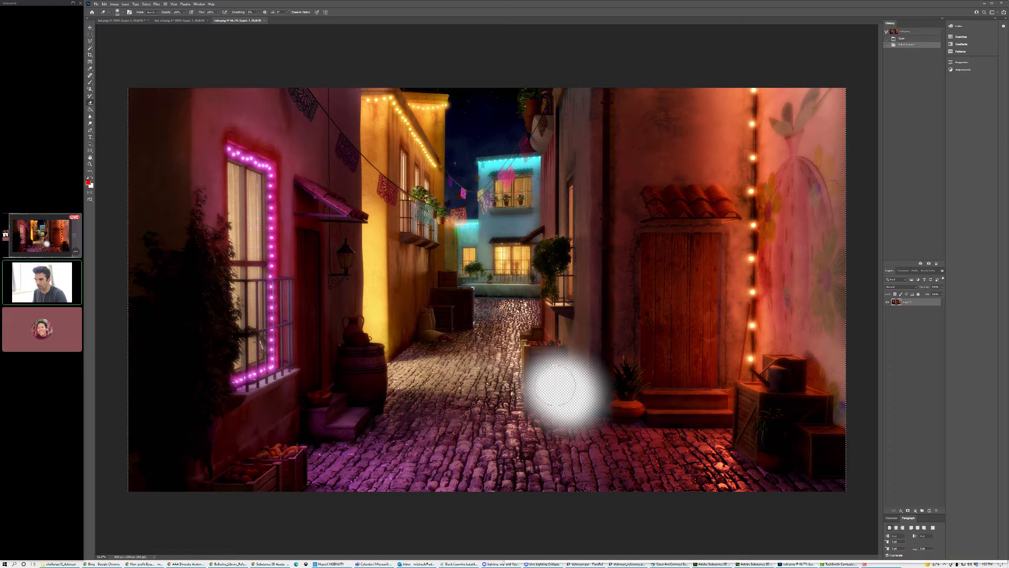
pyautogui.hotkey('ctrl', 'z')
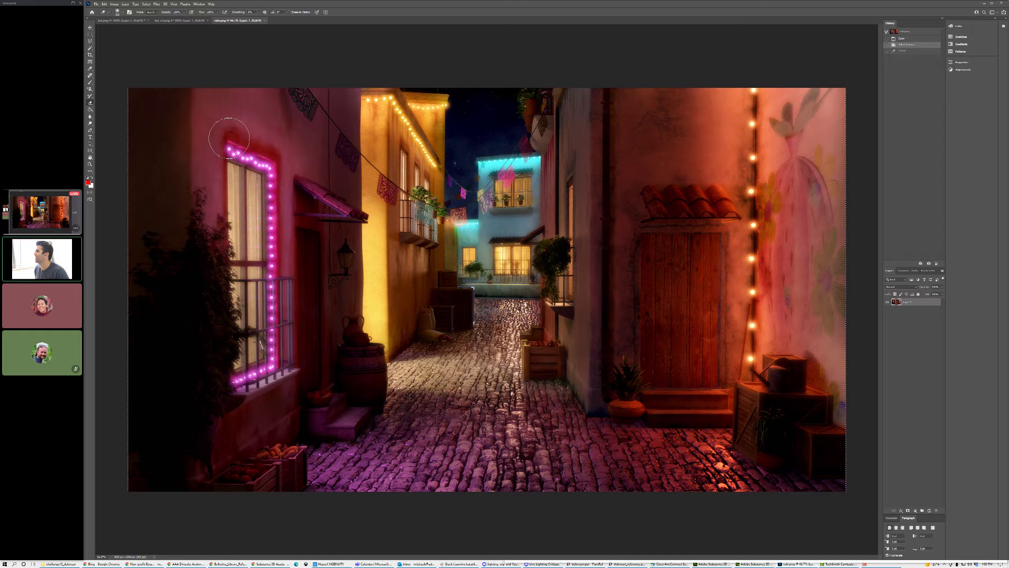
# - Compare the ballerina image against the reference board several times, ending on the board
pyautogui.click(123, 21)
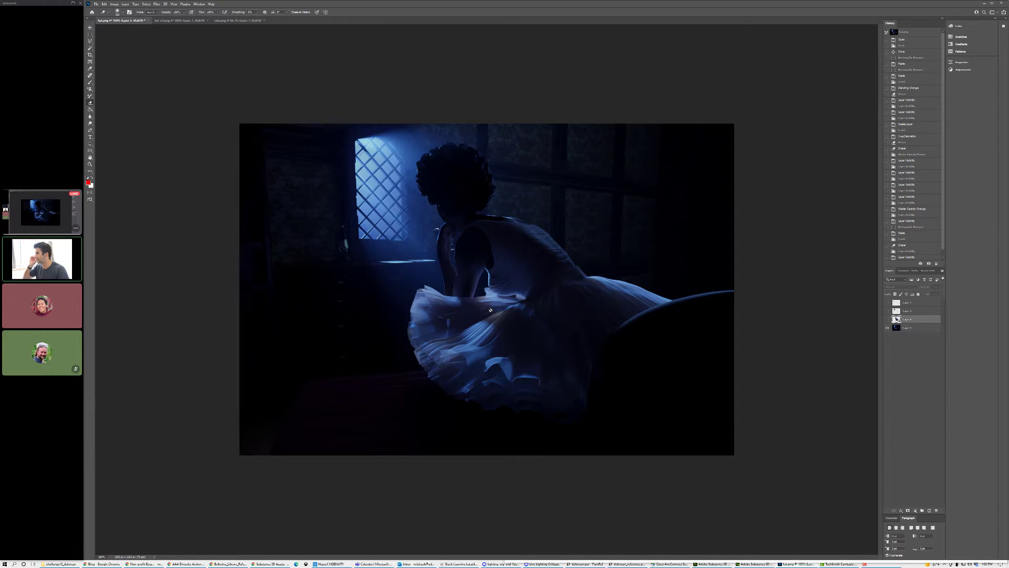
pyautogui.click(173, 21)
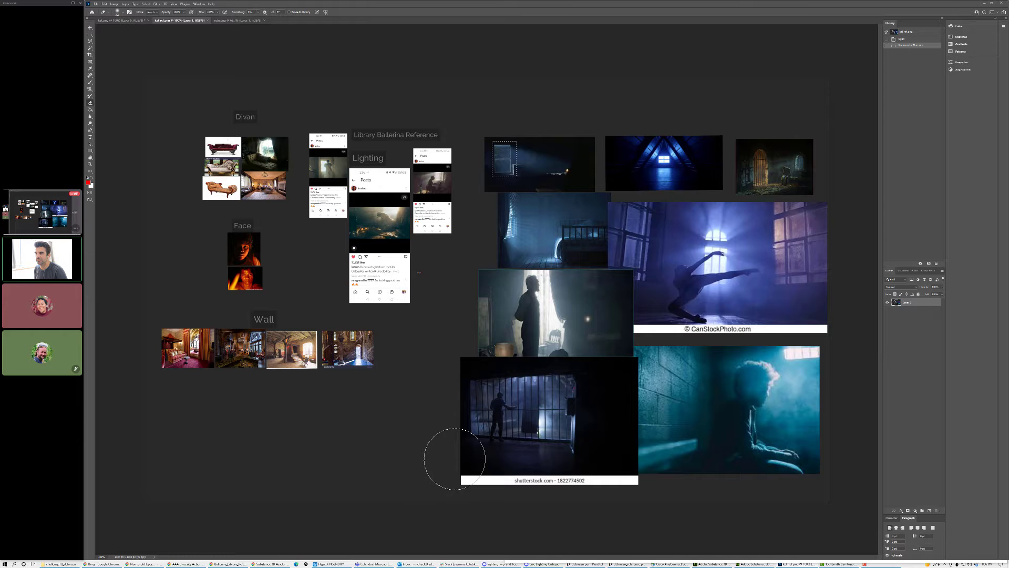
pyautogui.click(119, 21)
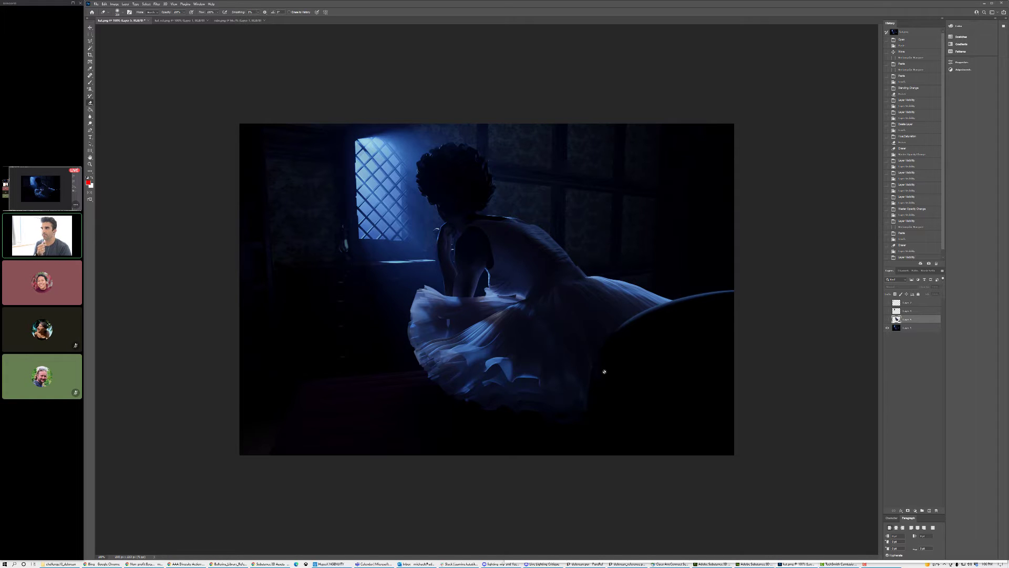
pyautogui.click(175, 21)
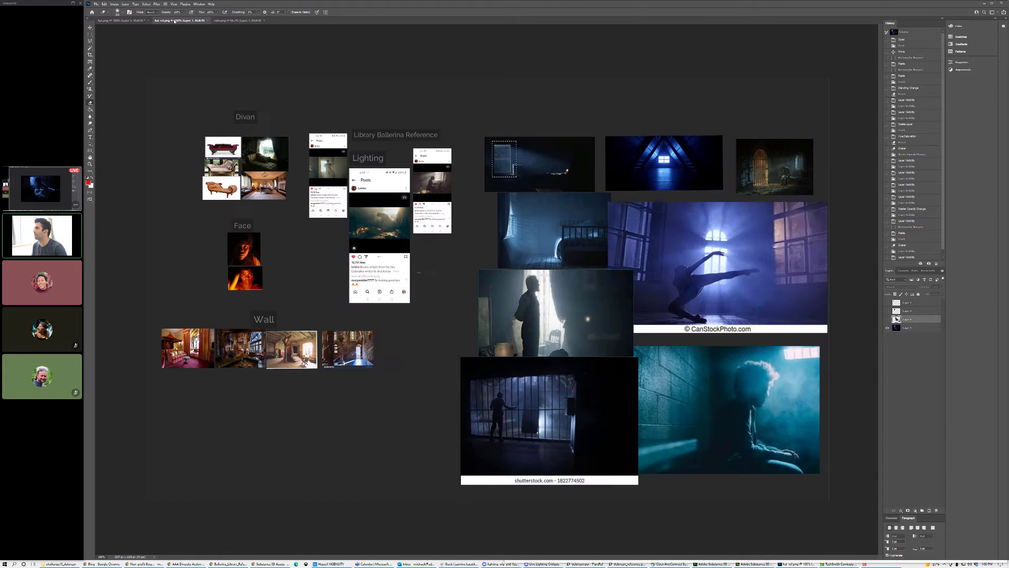
pyautogui.click(122, 20)
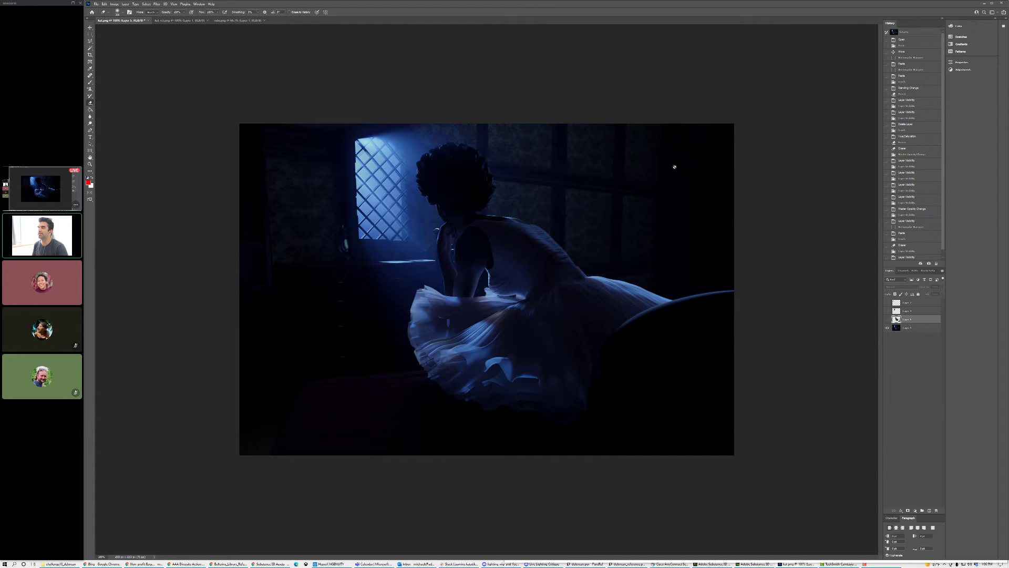
pyautogui.click(180, 21)
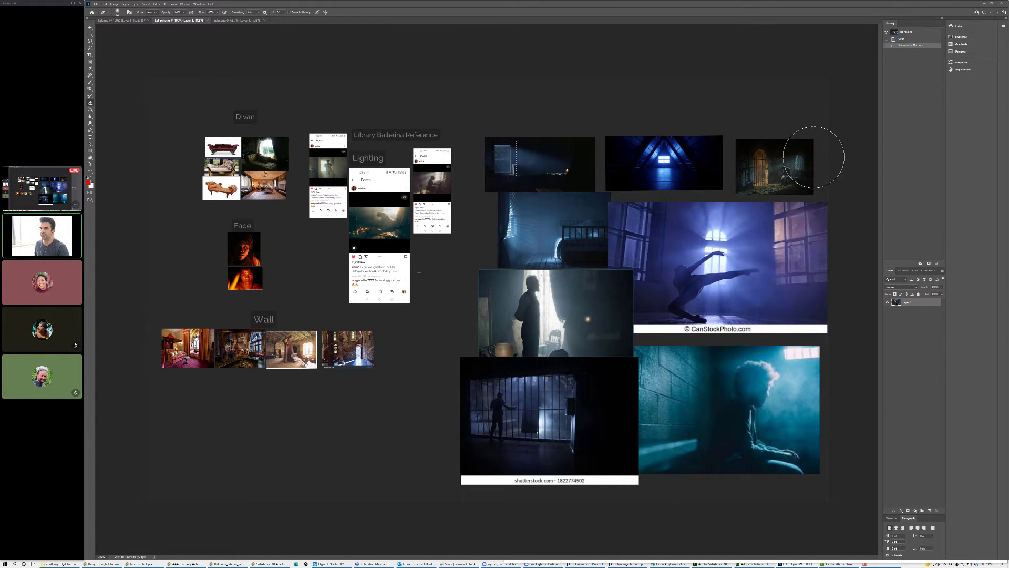
# - Deselect on the reference board, pick the Brush tool, and return to the ballerina image
pyautogui.click(90, 33)
pyautogui.click(470, 113)
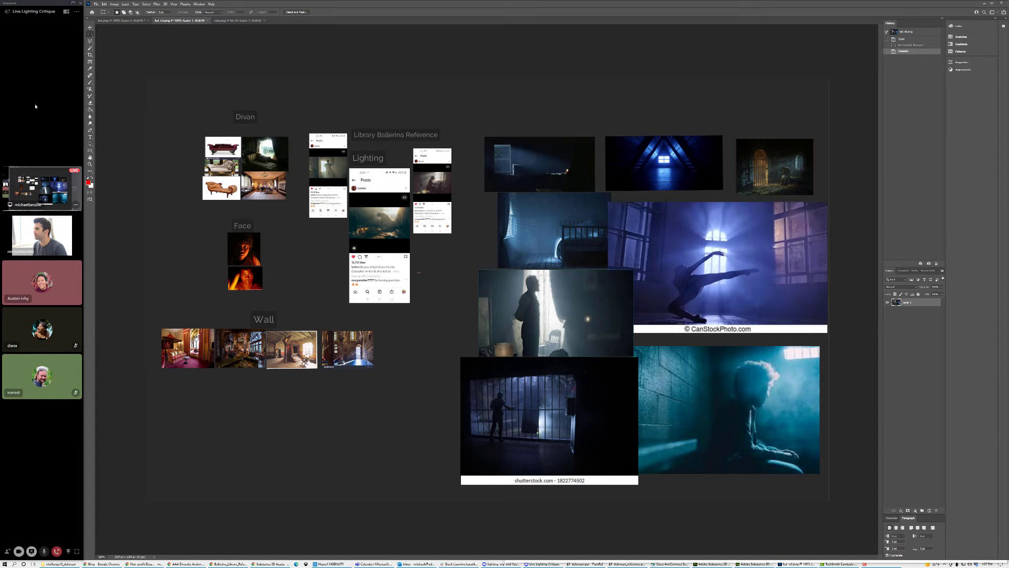
pyautogui.click(91, 83)
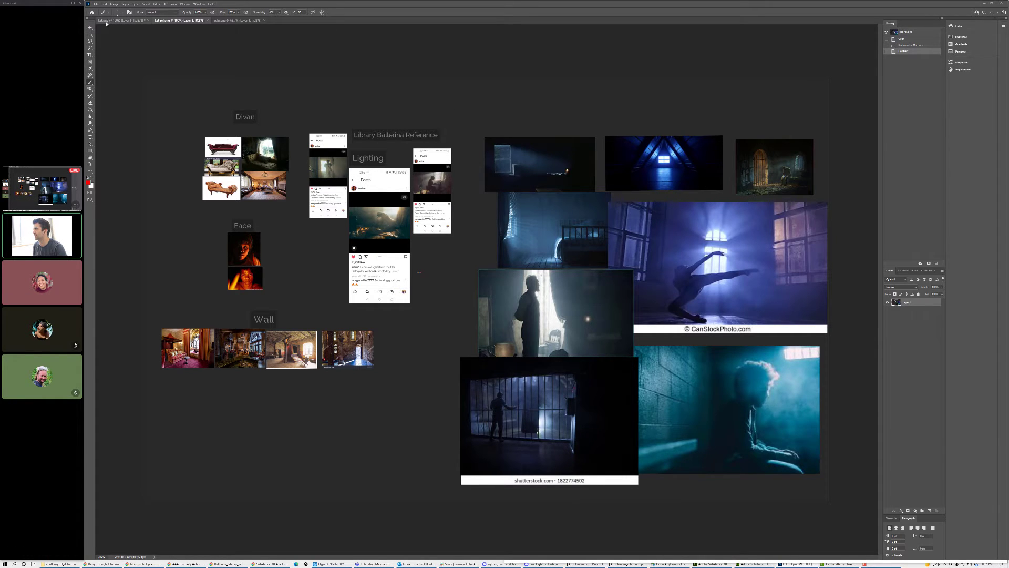
pyautogui.click(122, 20)
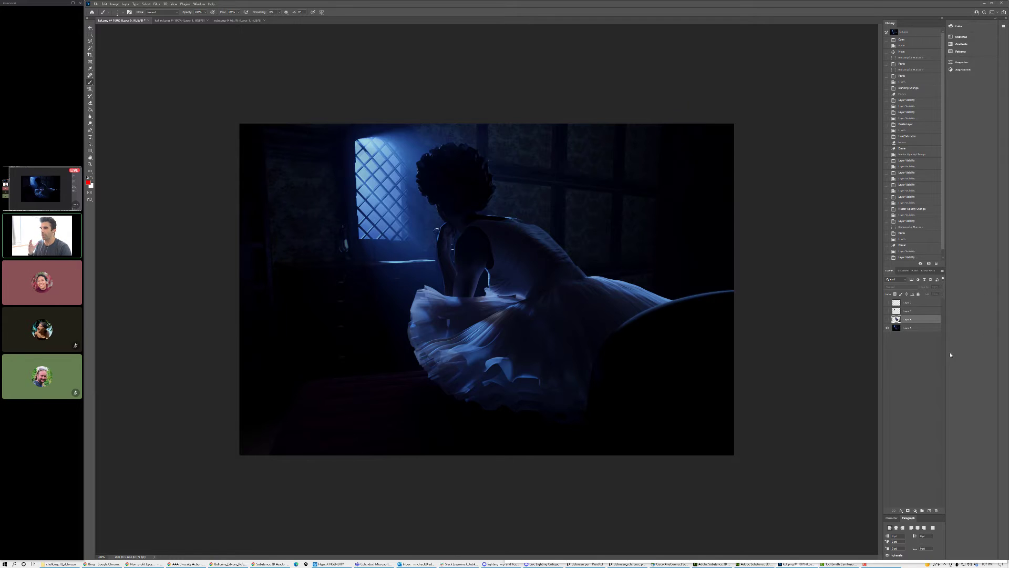
# - Dim the window light rays by lowering Layer 3's opacity and toggling a layer, then view the reference board
pyautogui.click(887, 311)
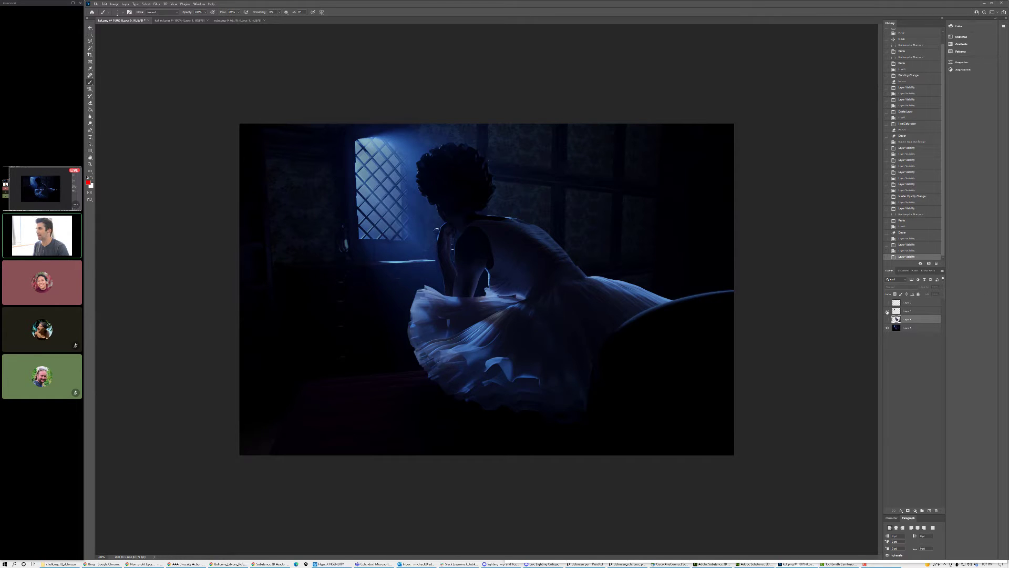
pyautogui.click(908, 311)
pyautogui.click(939, 287)
pyautogui.moveTo(935, 294); pyautogui.dragTo(931, 294)
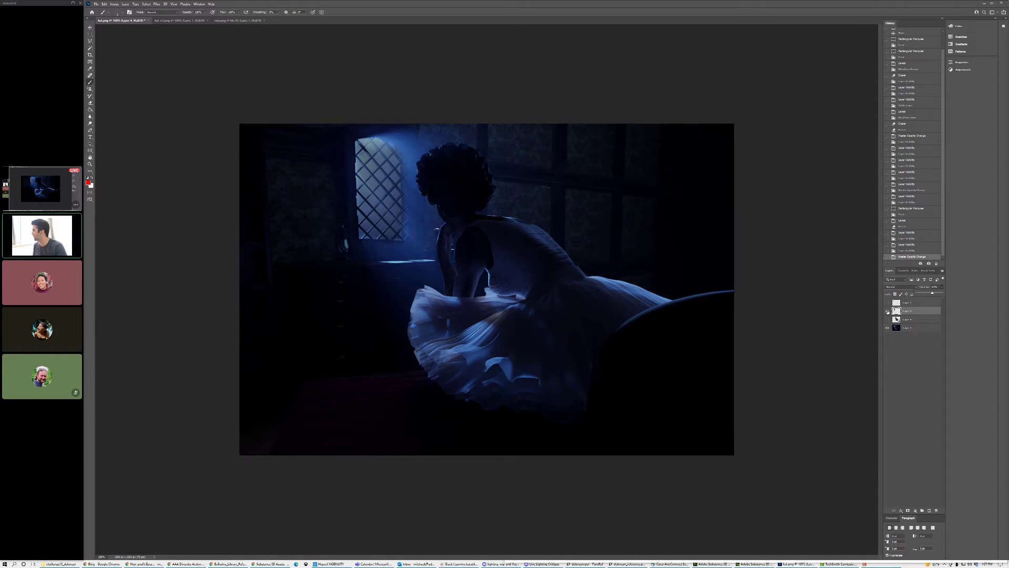
pyautogui.moveTo(41, 316)
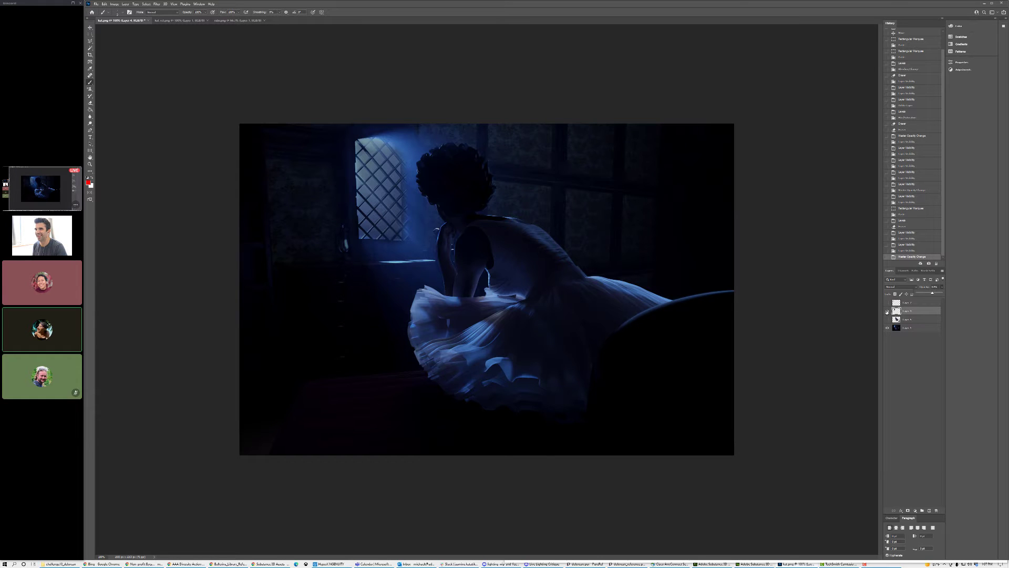
pyautogui.click(887, 311)
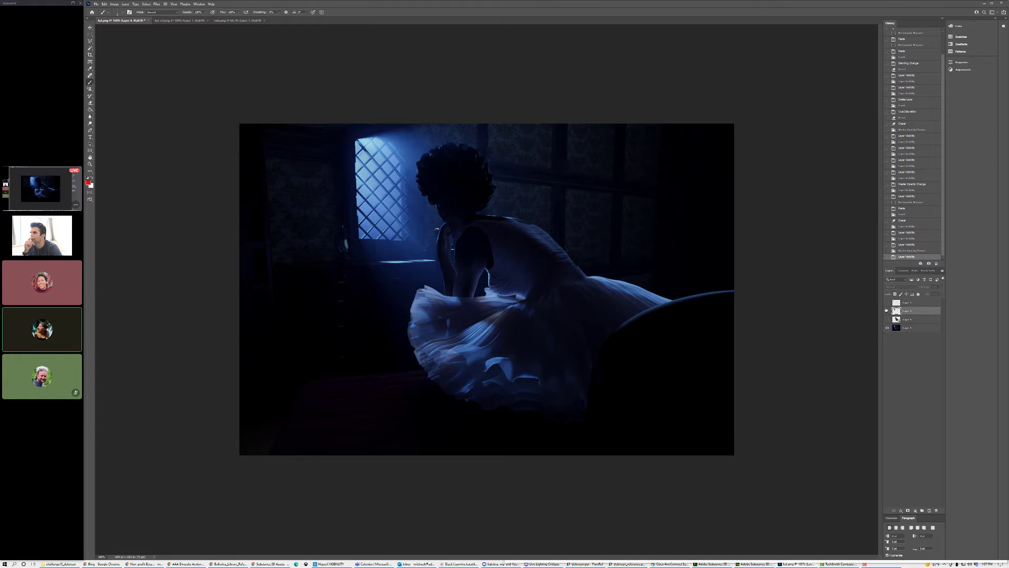
pyautogui.click(179, 20)
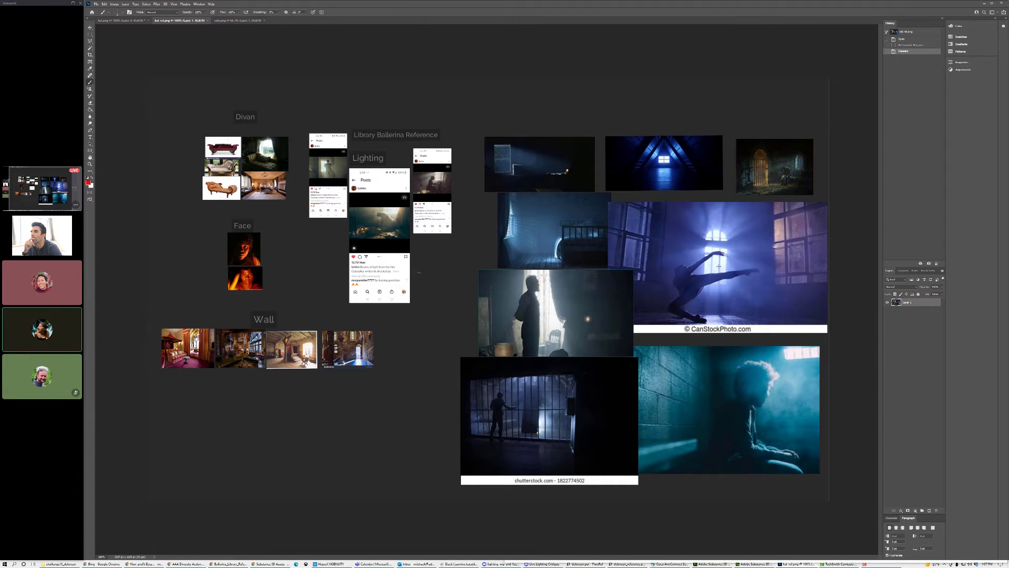
# - Switch from the reference mood board back to the ballerina document tab
pyautogui.click(120, 21)
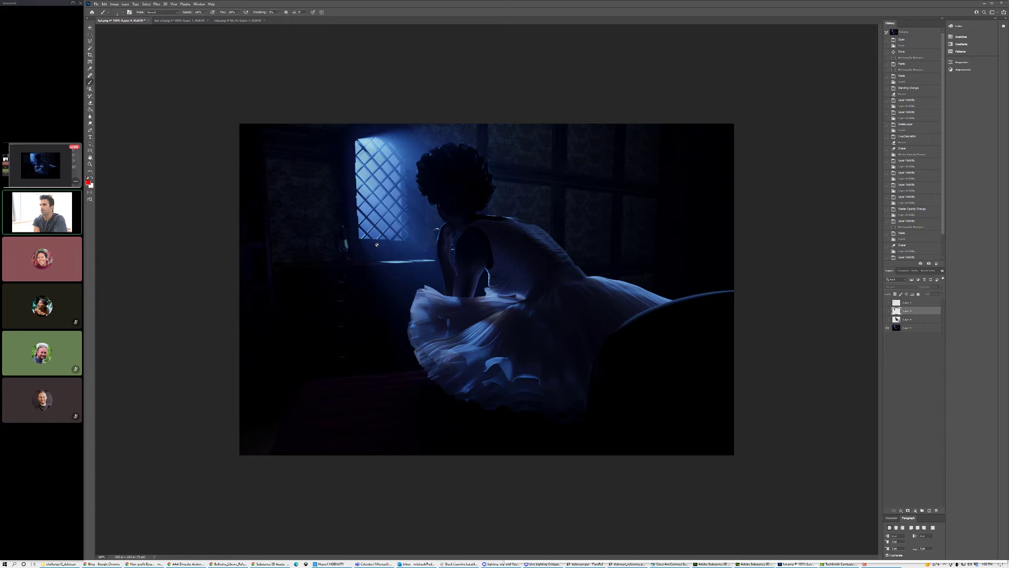
# - Show Layer 6 to brighten the dancer, toggling it off and on to compare
pyautogui.click(888, 319)
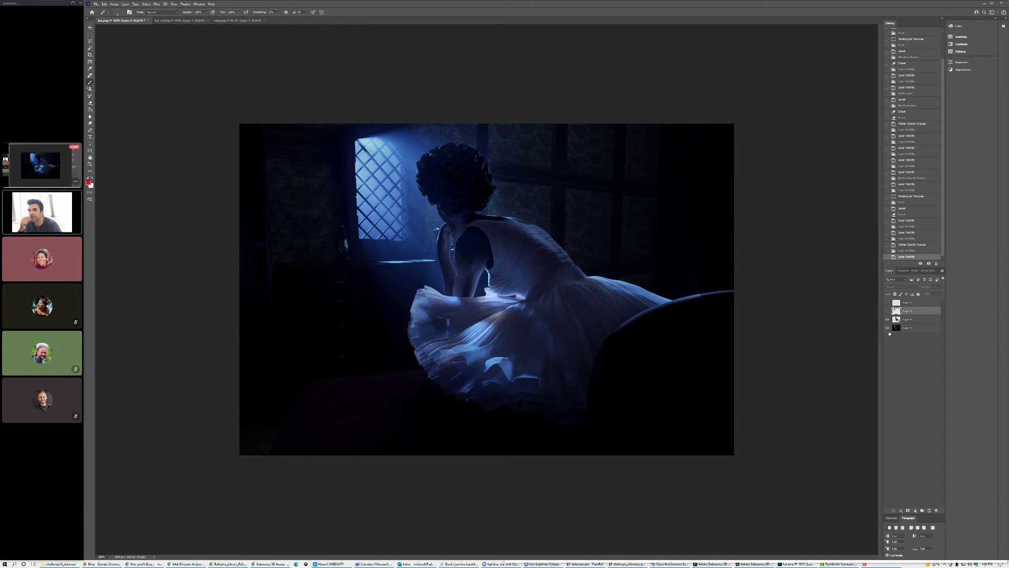
pyautogui.click(887, 319)
pyautogui.click(888, 320)
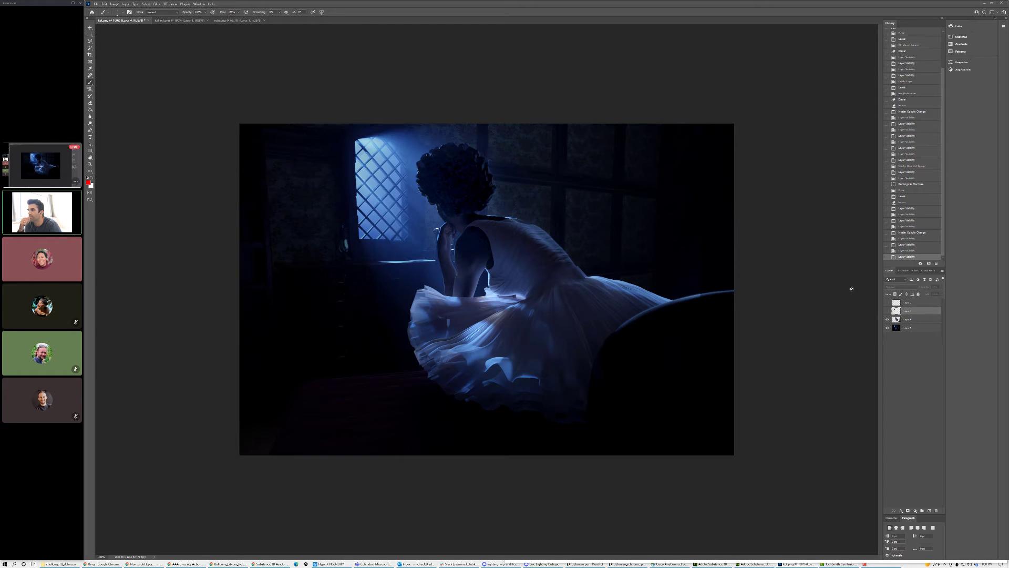
# - Hide Layer 4 so the lit ballerina figure goes dark
pyautogui.click(887, 319)
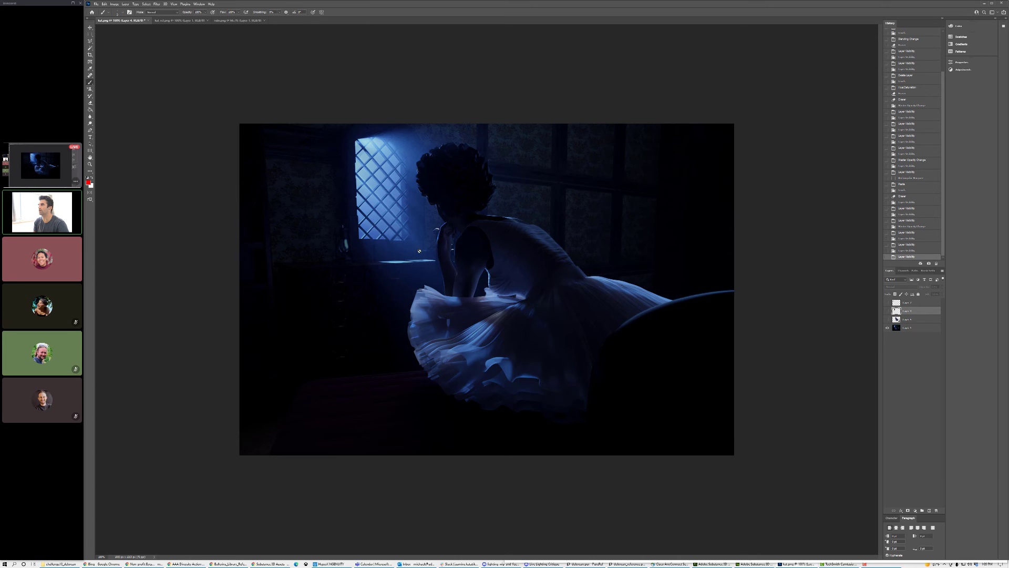
# - Zoom the reference board to 200% on the dancer and seated-figure references, undoing a test red circle
pyautogui.click(178, 20)
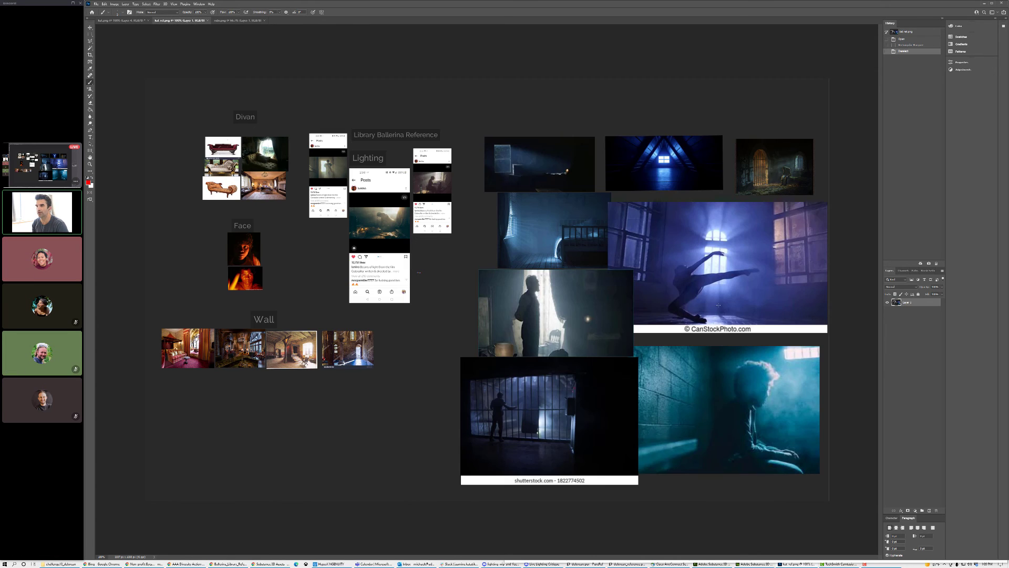
pyautogui.hotkey('ctrl', '+')
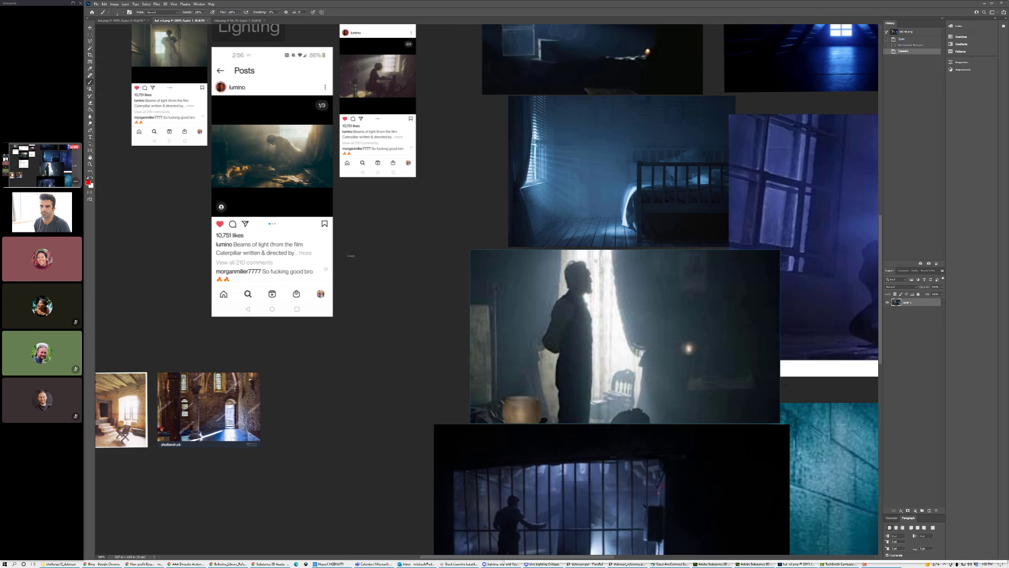
pyautogui.moveTo(590, 560); pyautogui.dragTo(711, 560)
pyautogui.scroll(-2, 678, 445)
pyautogui.scroll(-3, 678, 444)
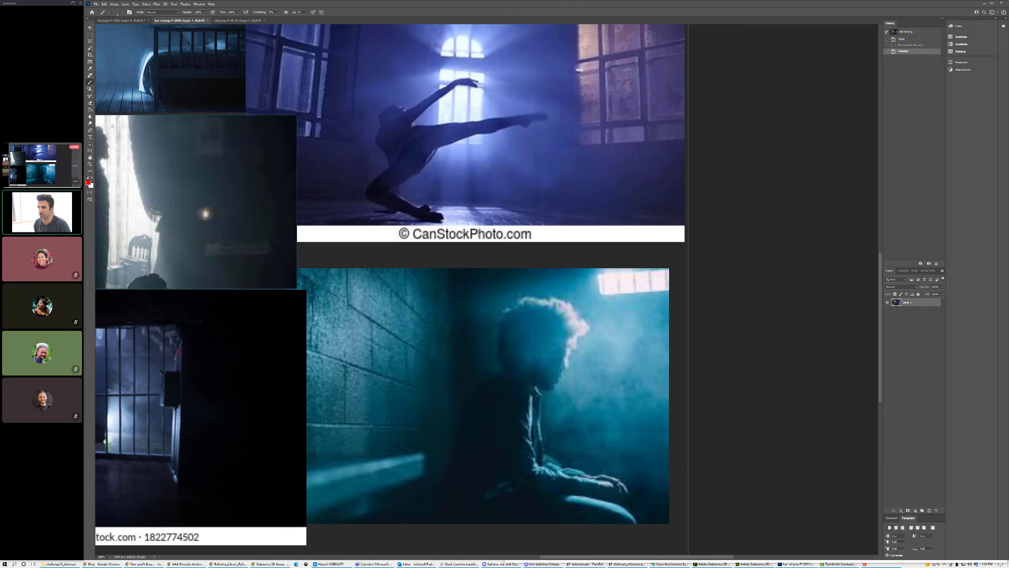
pyautogui.moveTo(572, 407); pyautogui.dragTo(586, 412)
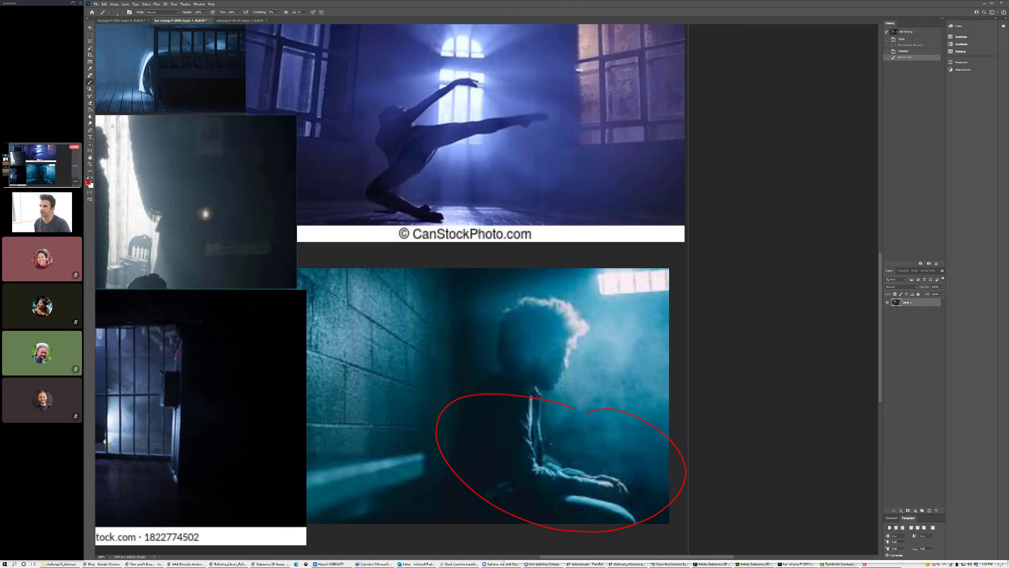
pyautogui.hotkey('ctrl', 'z')
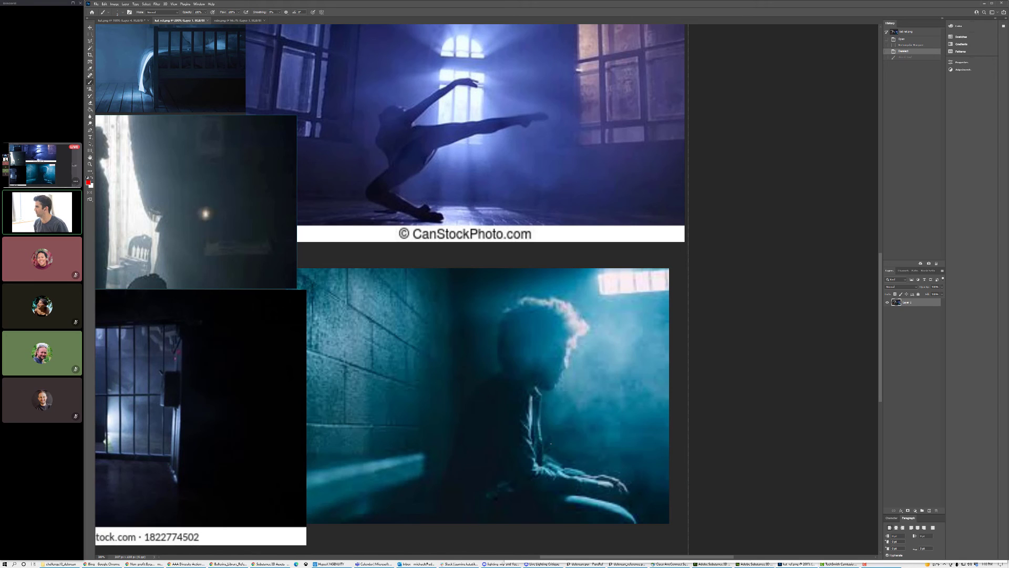
pyautogui.scroll(3, 505, 300)
pyautogui.scroll(-1, 505, 300)
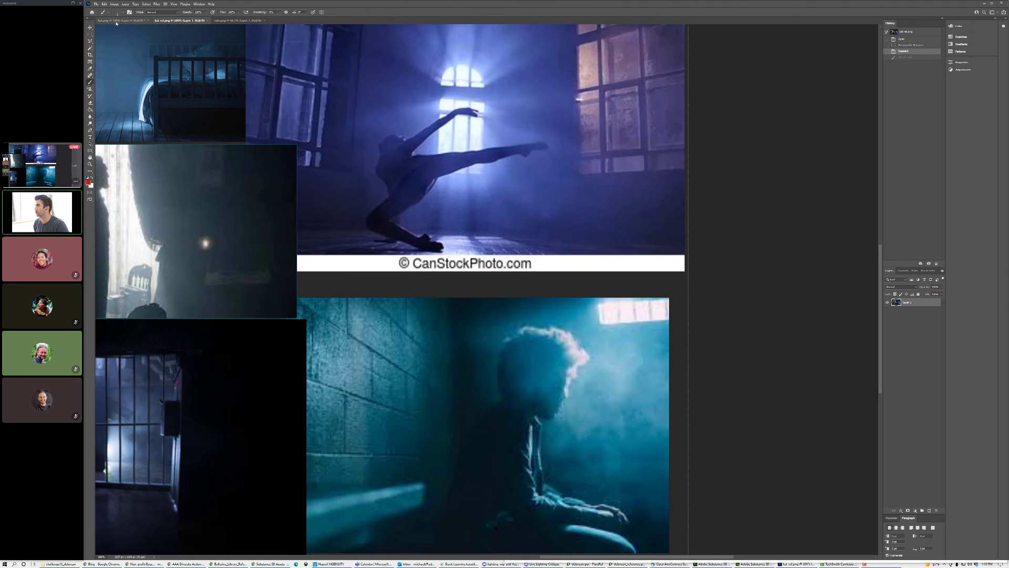
# - Switch back to the lut.png ballerina document
pyautogui.click(116, 20)
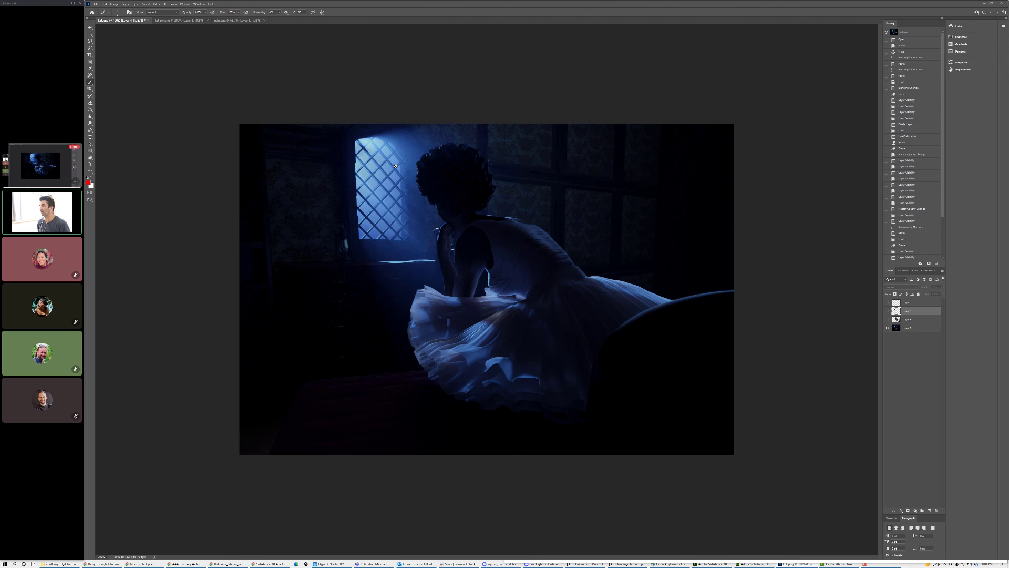